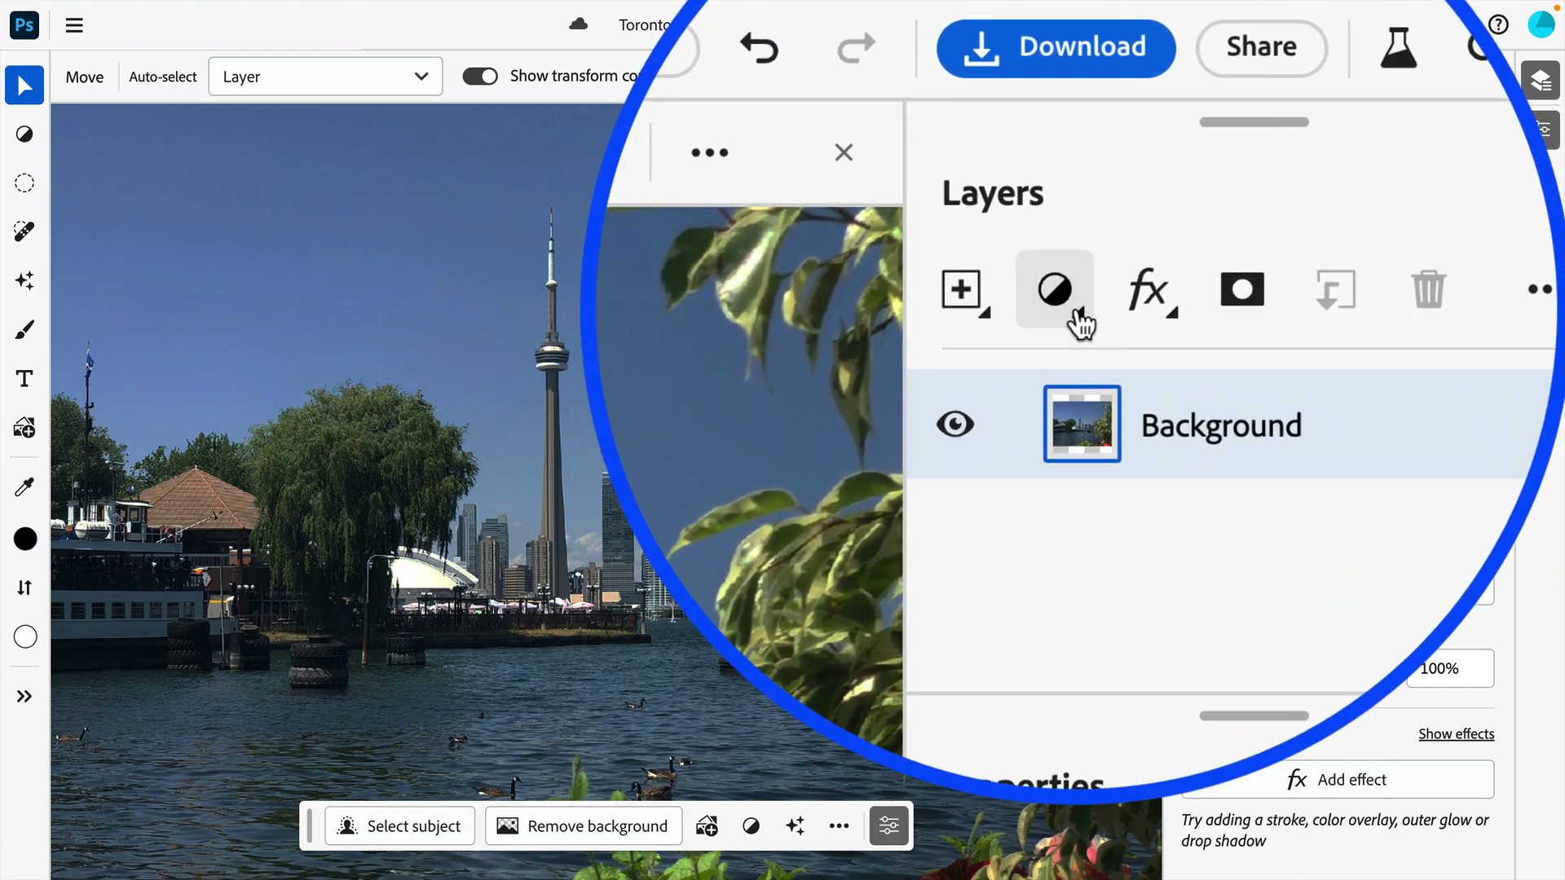
Add a Brightness/Contrast layer at brightness 49 and contrast 35, toggling visibility to compare.
{"action": "left_click", "coordinate": [1054, 290]}
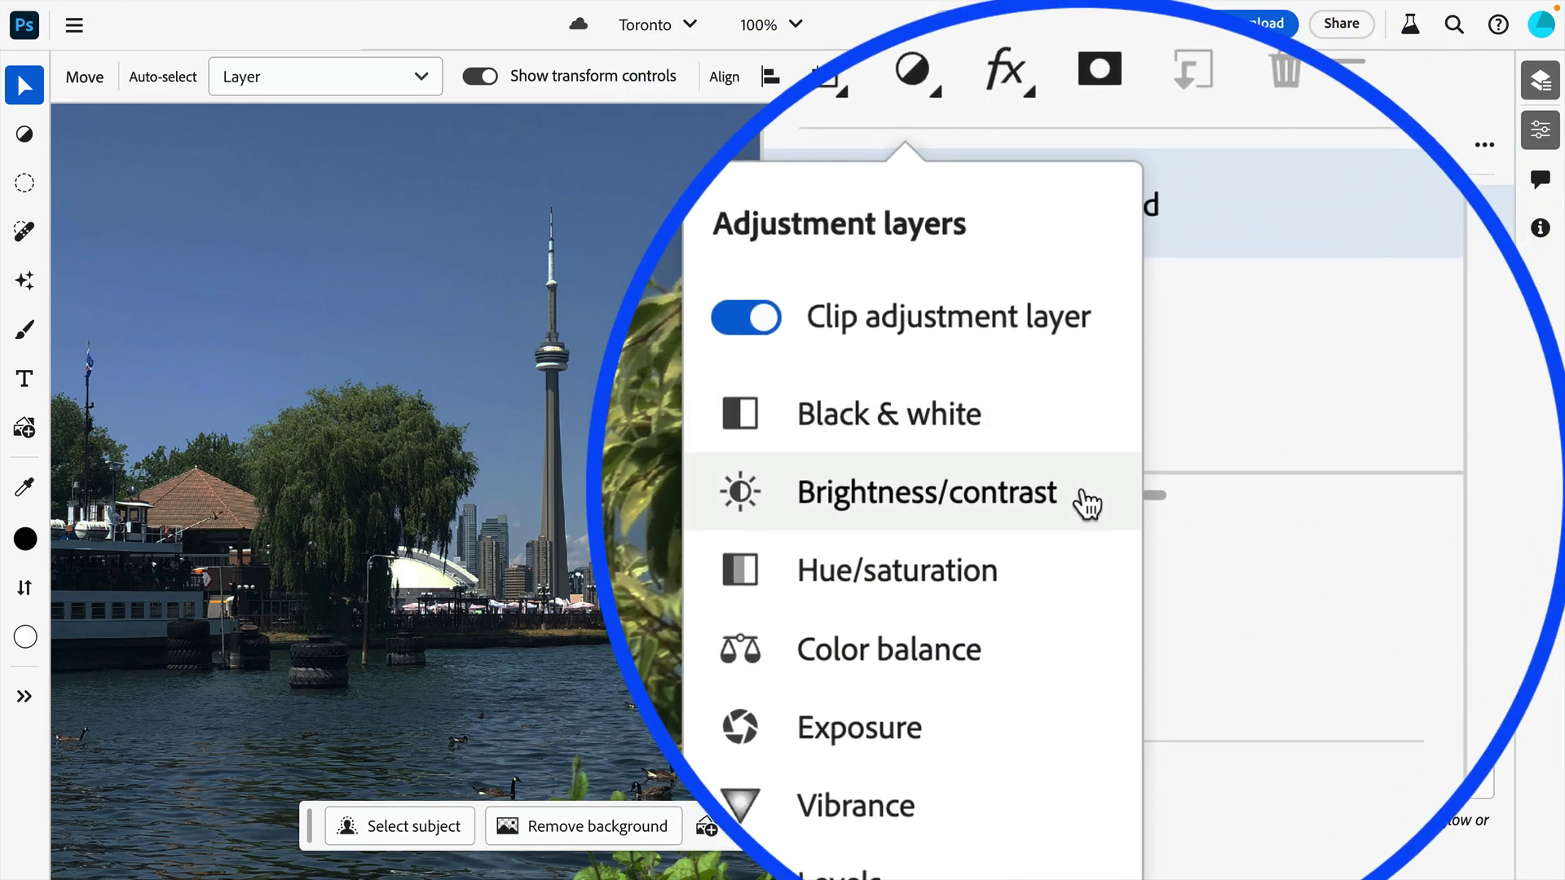
{"action": "left_click", "coordinate": [1085, 501]}
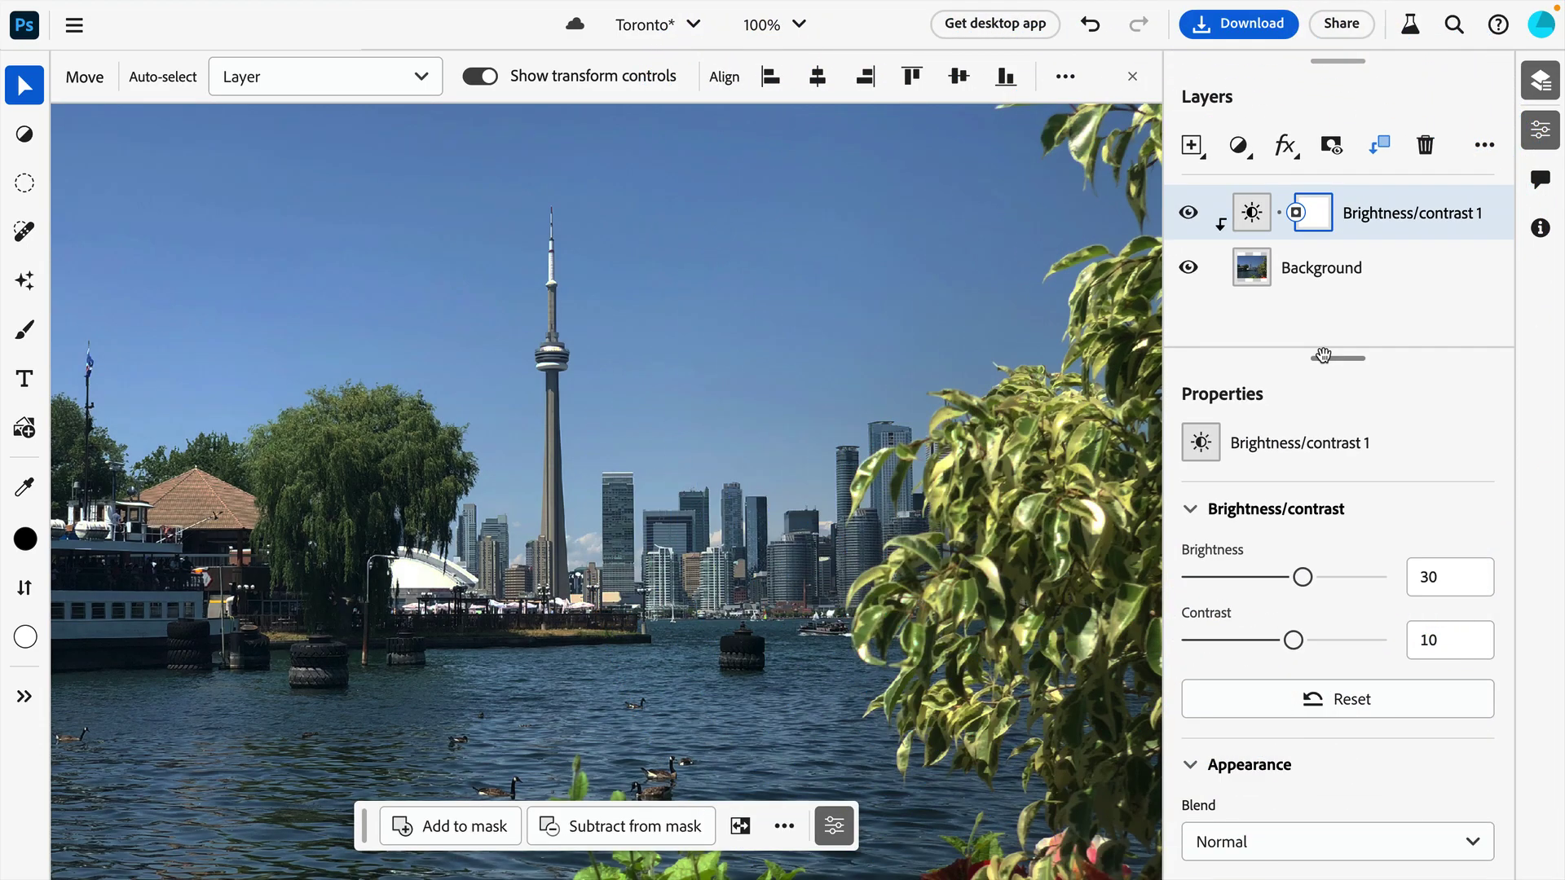
{"action": "left_click", "coordinate": [1188, 214]}
{"action": "left_click_drag", "start_coordinate": [1302, 576], "coordinate": [1313, 575]}
{"action": "left_click_drag", "start_coordinate": [1294, 639], "coordinate": [1317, 639]}
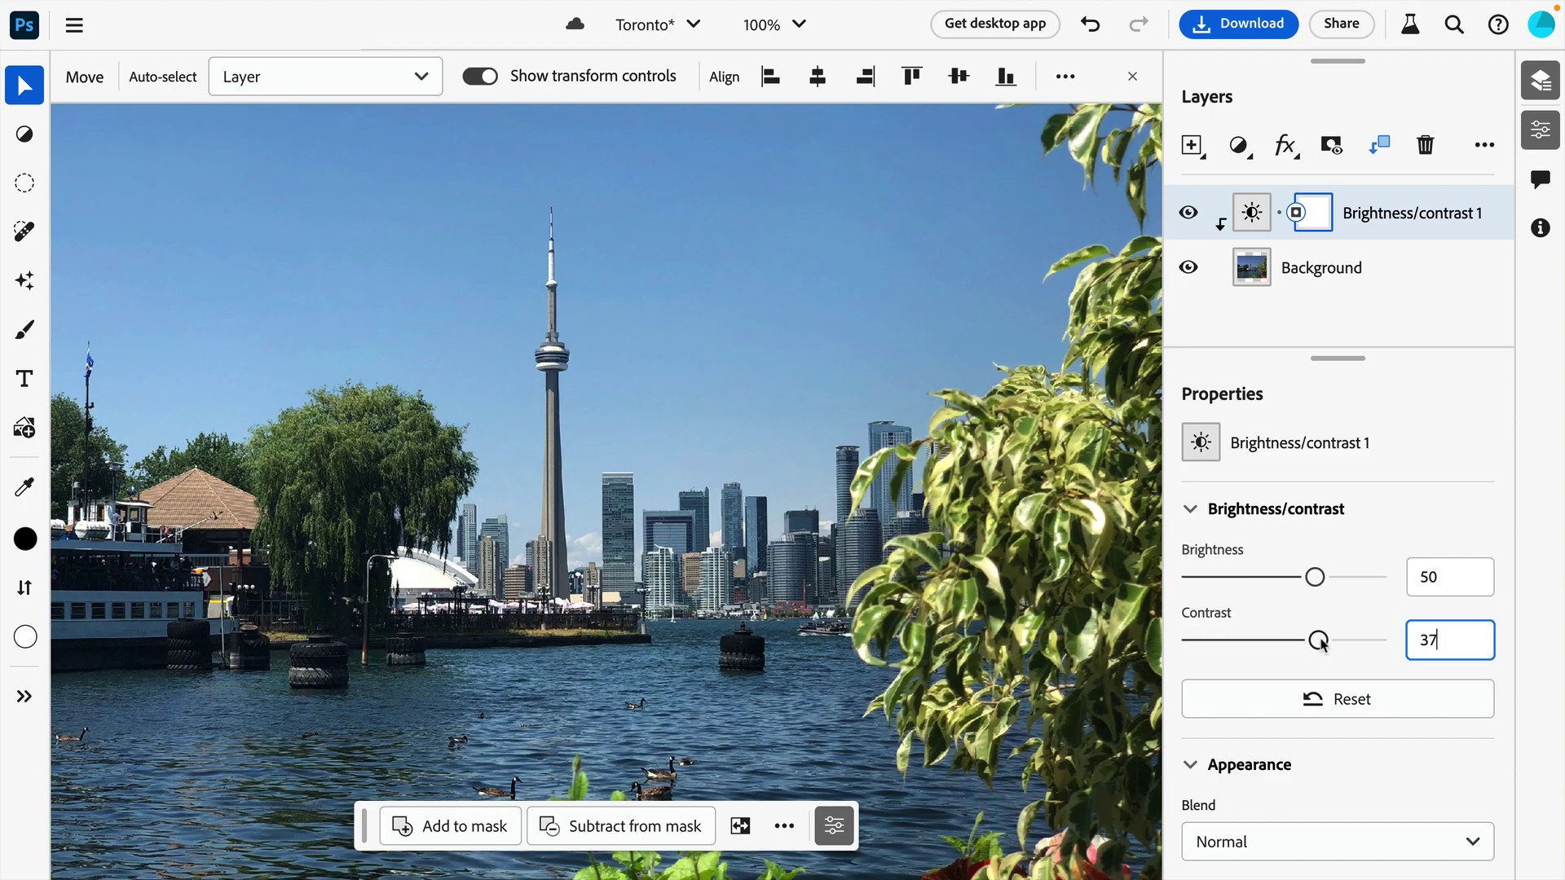
{"action": "left_click", "coordinate": [1314, 573]}
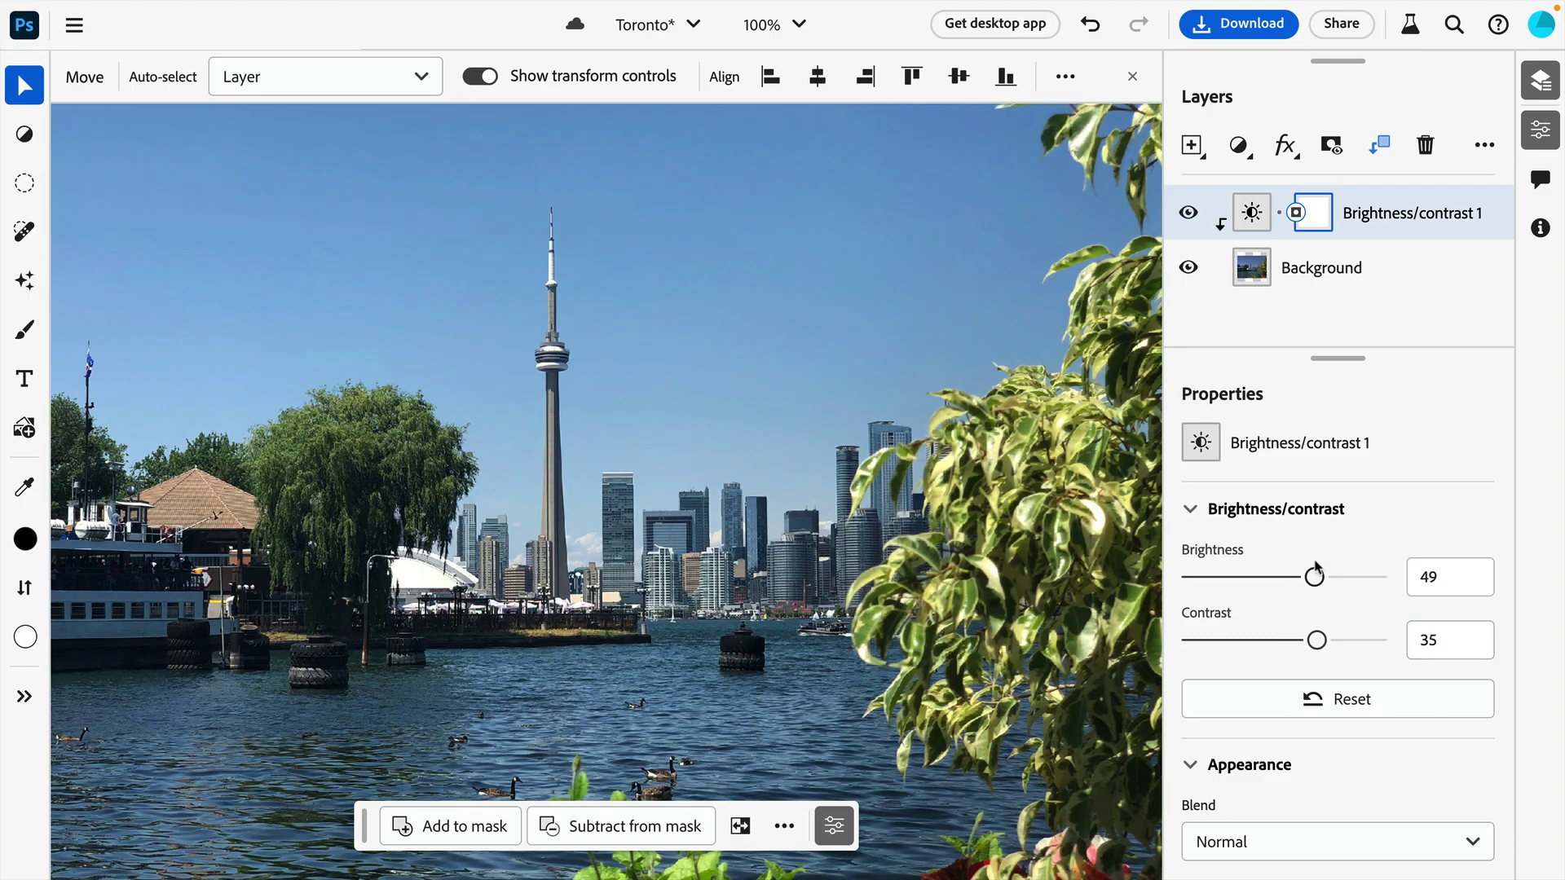
{"action": "left_click", "coordinate": [1187, 215]}
{"action": "left_click", "coordinate": [1188, 214]}
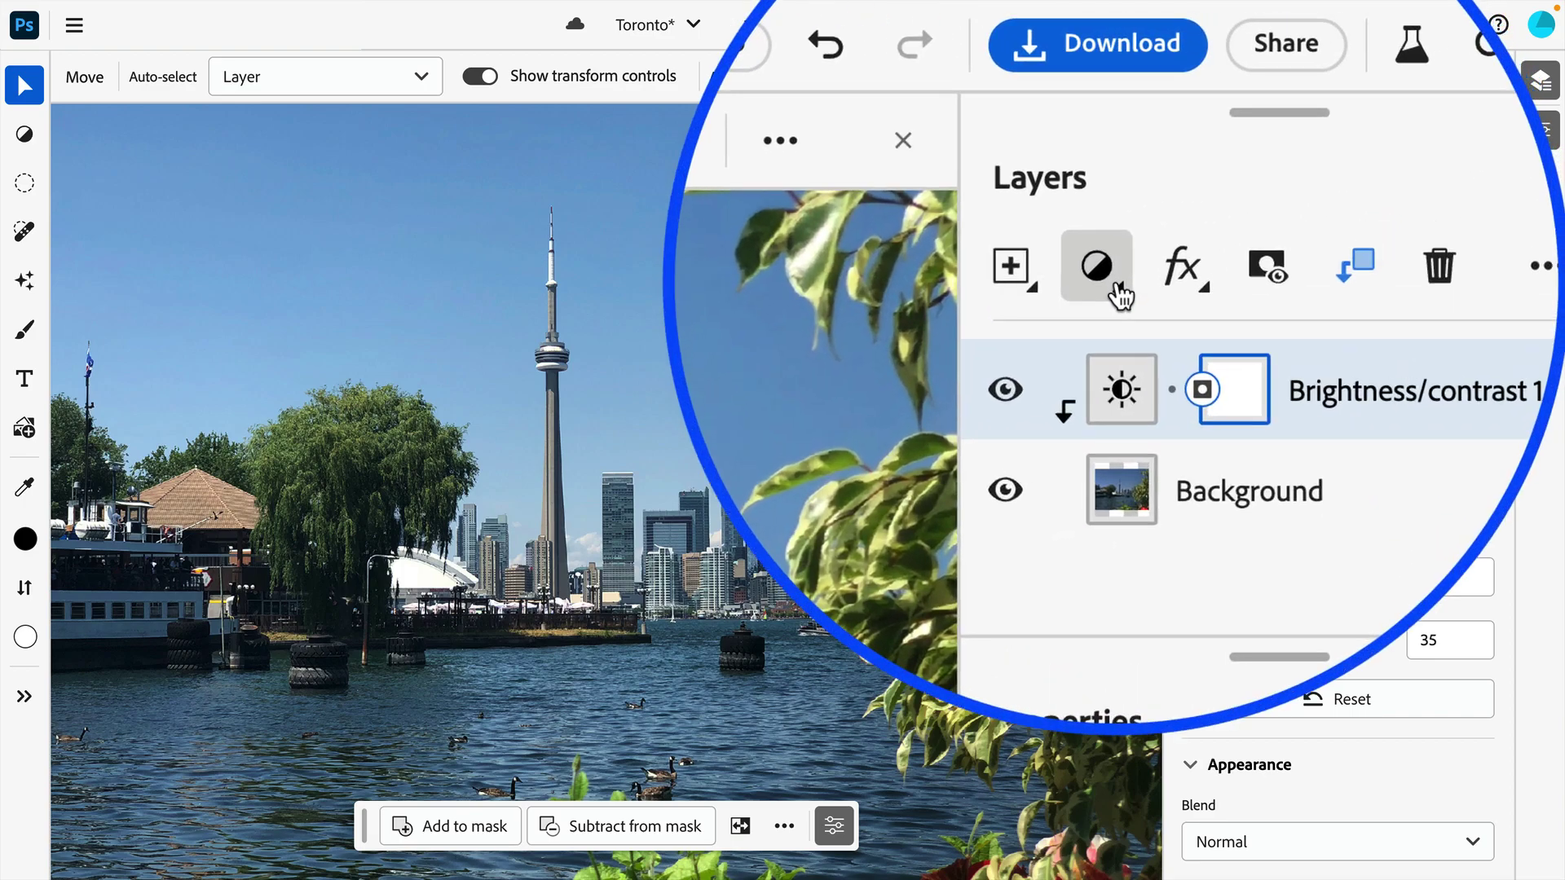
Add a Hue/Saturation layer and keep hue, saturation and lightness all at 0.
{"action": "left_click", "coordinate": [1240, 145]}
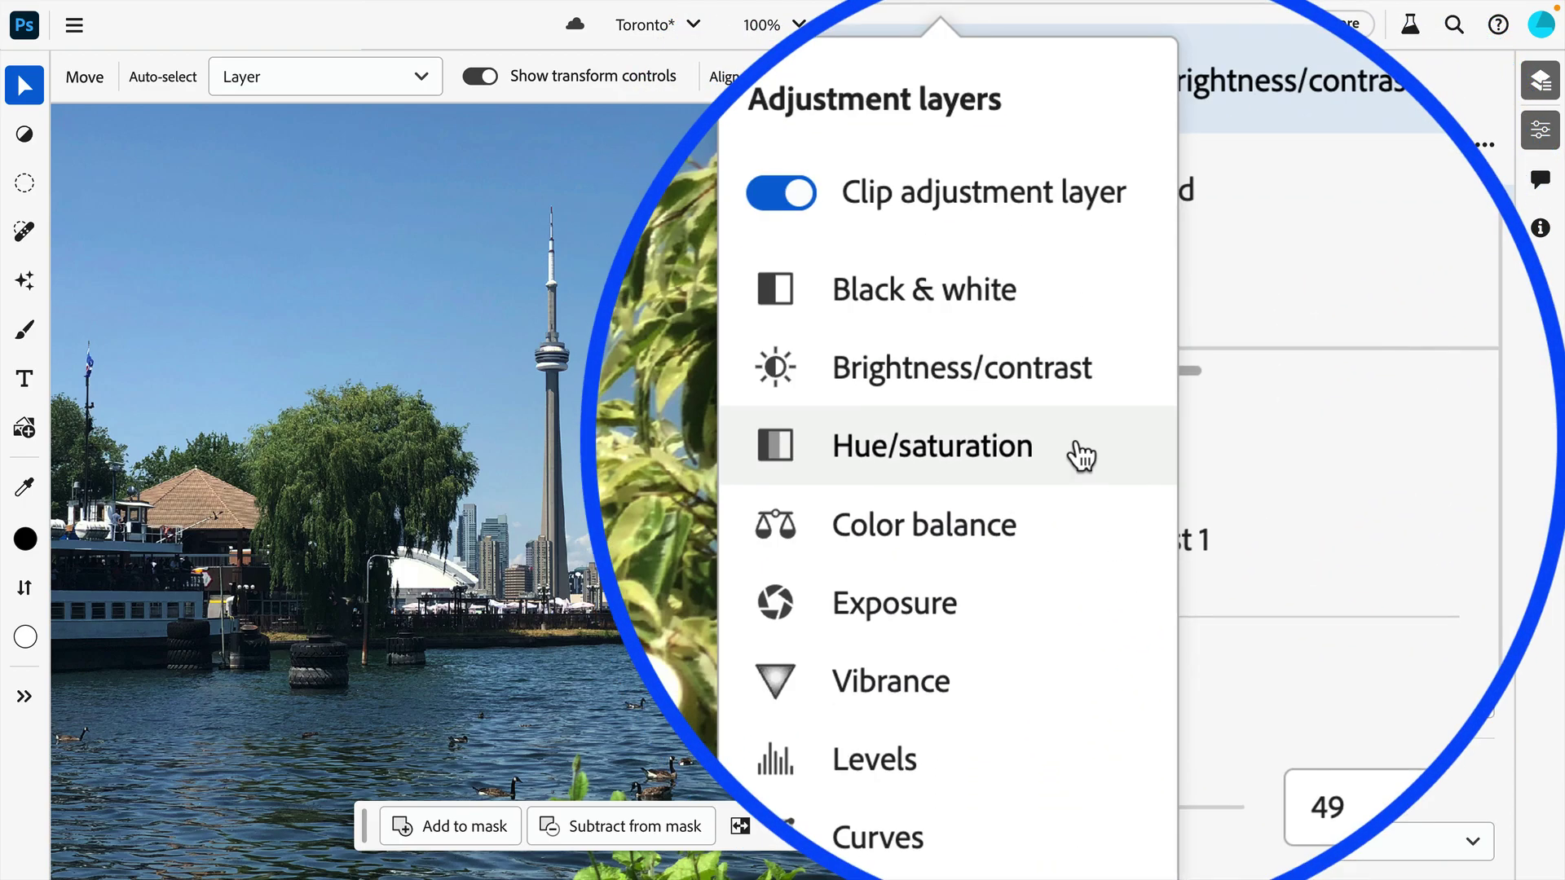
{"action": "left_click", "coordinate": [1082, 455]}
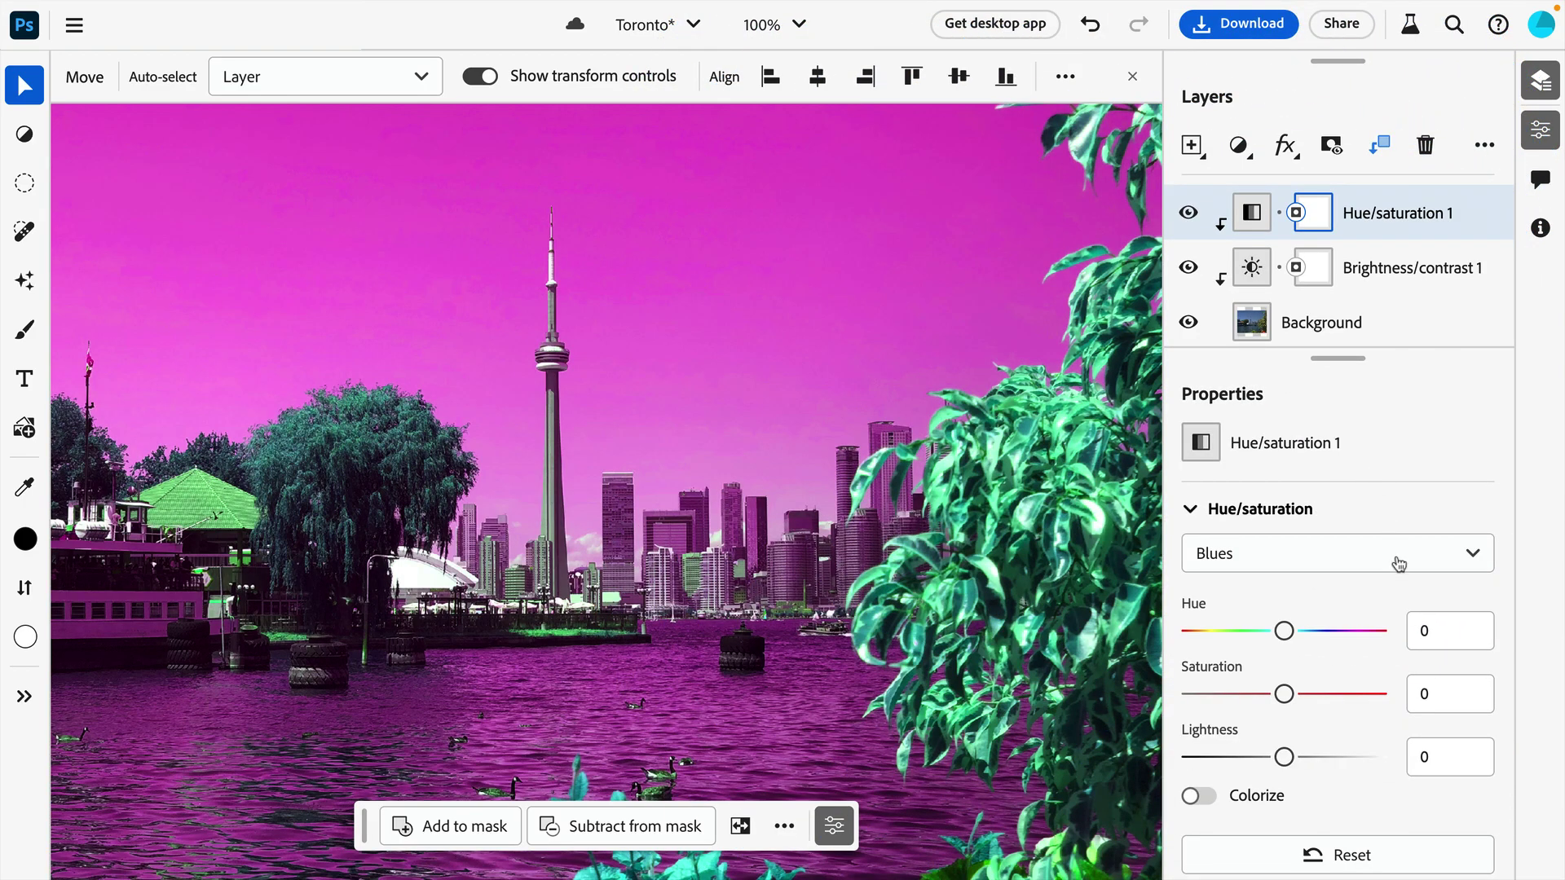
{"action": "left_click", "coordinate": [1385, 856]}
{"action": "left_click_drag", "start_coordinate": [1283, 695], "coordinate": [1330, 698]}
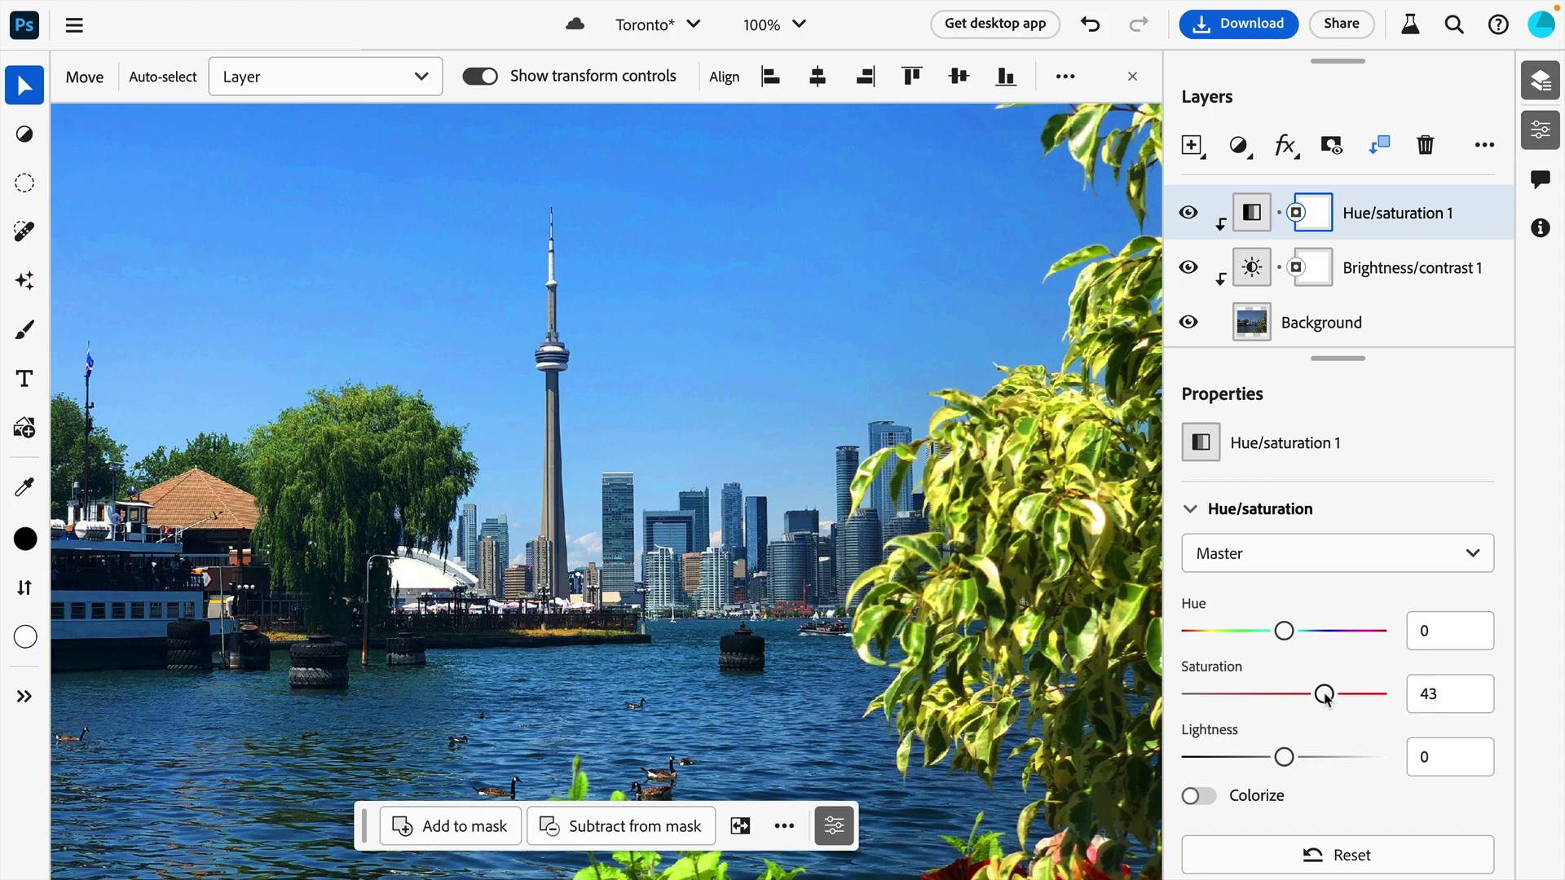
{"action": "double_click", "coordinate": [1325, 694]}
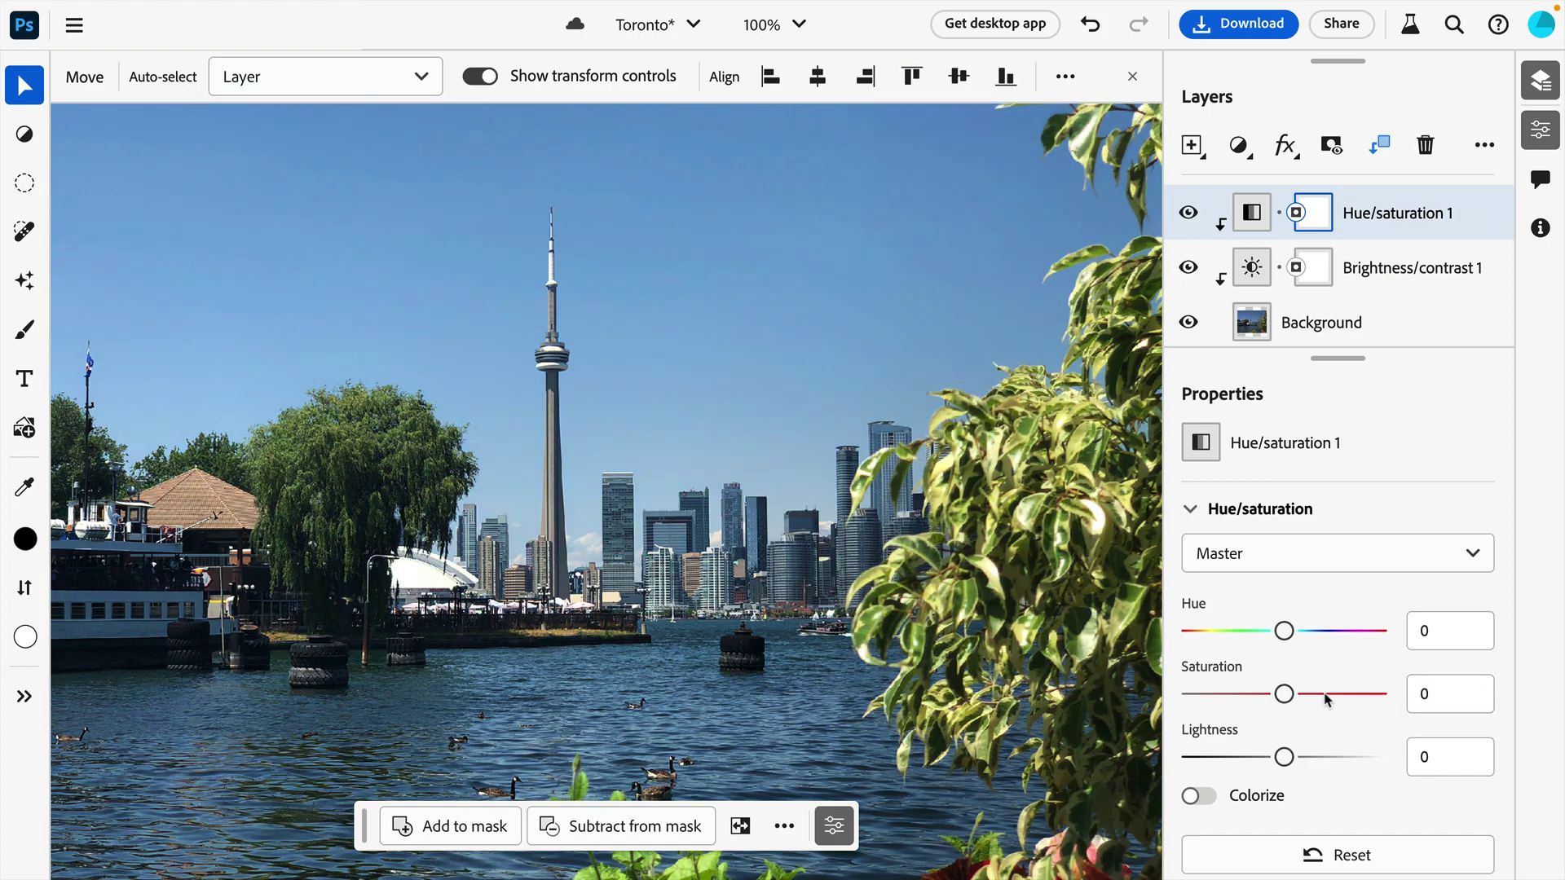
Adjust the Blues range to hue -11, saturation 43 and lightness -12.
{"action": "left_click", "coordinate": [1260, 561]}
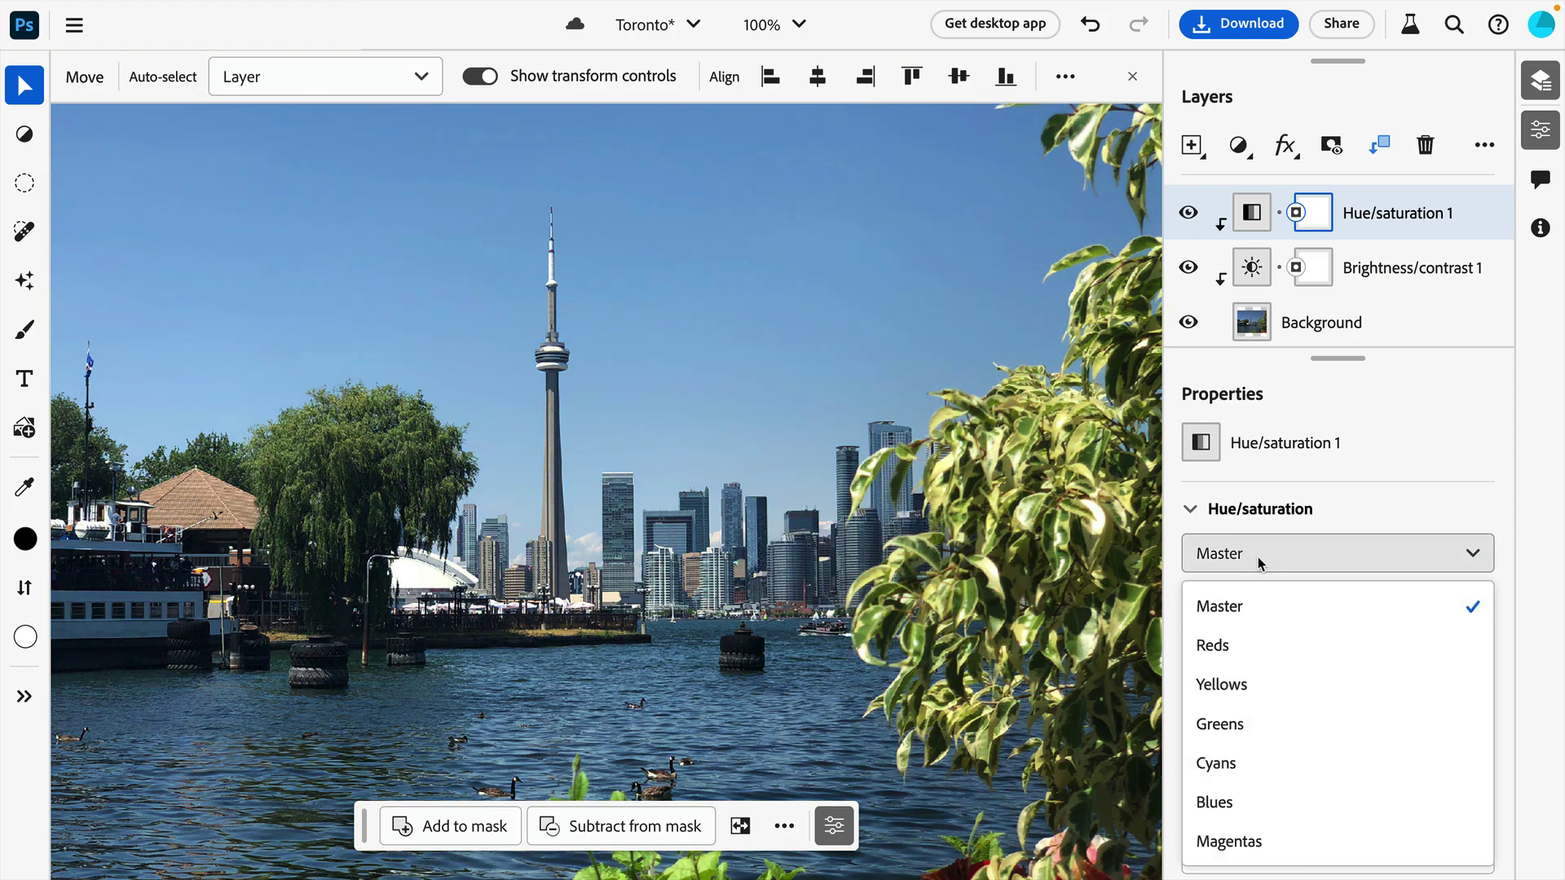
{"action": "left_click", "coordinate": [1252, 805]}
{"action": "left_click_drag", "start_coordinate": [1284, 631], "coordinate": [1278, 633]}
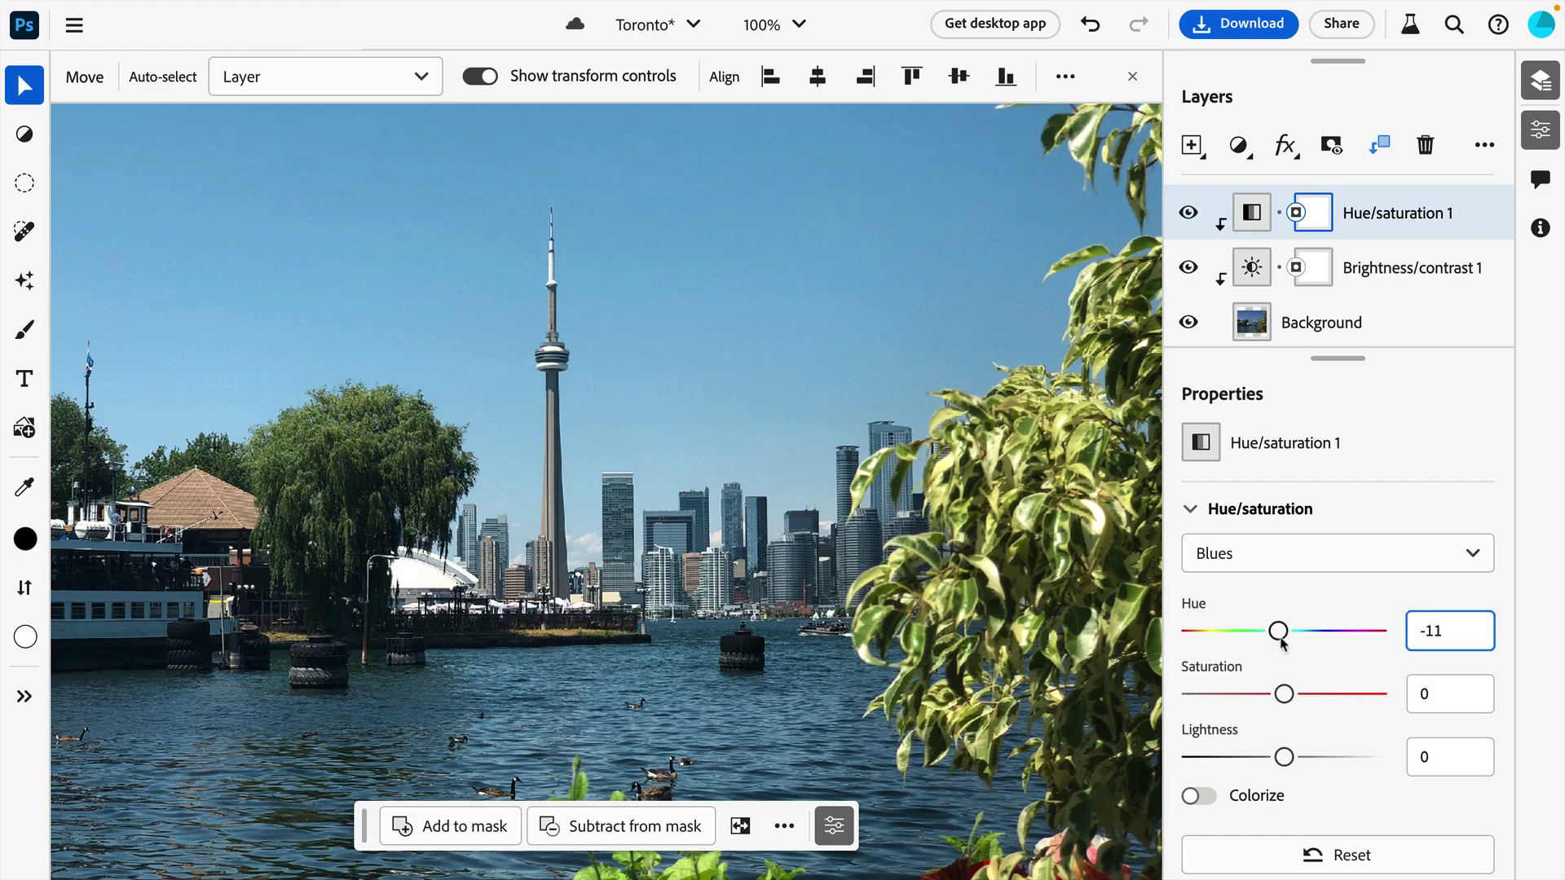
{"action": "left_click_drag", "start_coordinate": [1283, 693], "coordinate": [1324, 694]}
{"action": "left_click_drag", "start_coordinate": [1284, 756], "coordinate": [1276, 757]}
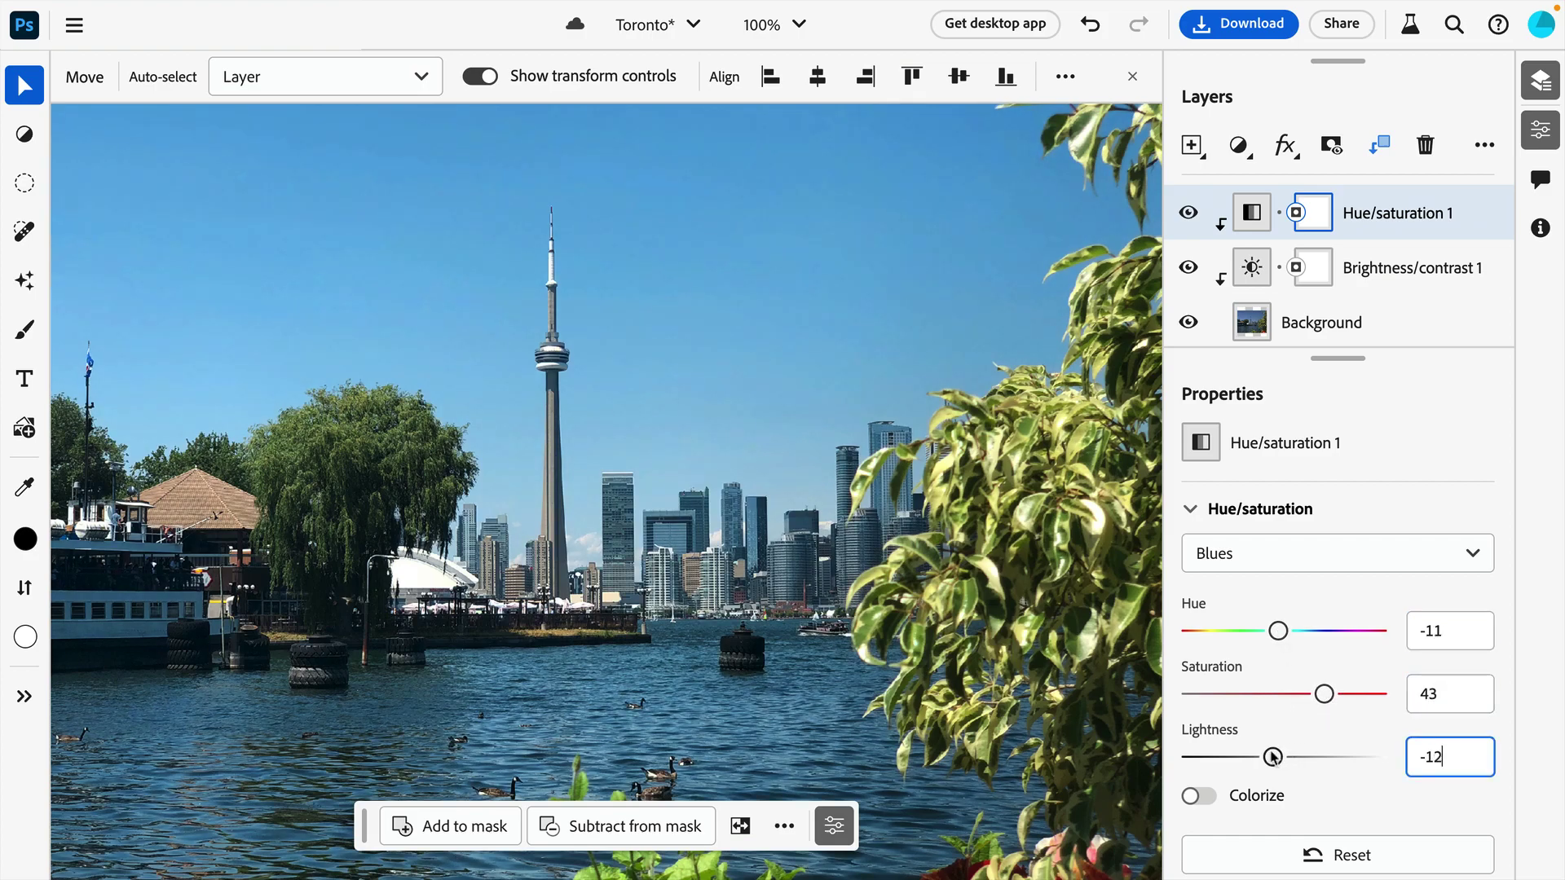
Shift the Yellows range to hue 20 and raise its saturation.
{"action": "left_click", "coordinate": [1261, 566]}
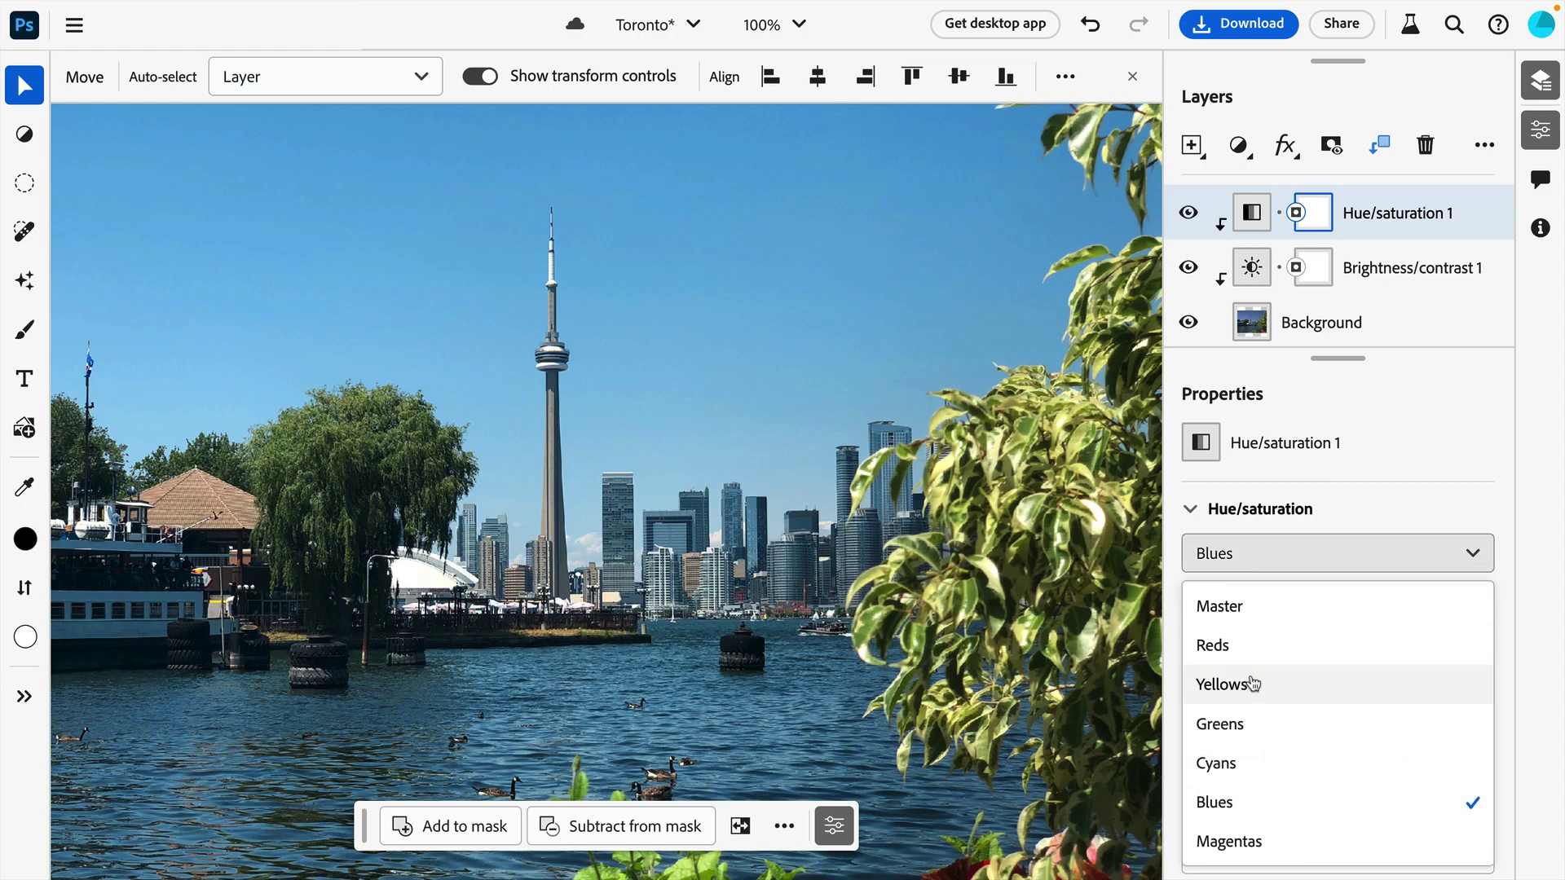
{"action": "left_click", "coordinate": [1258, 684]}
{"action": "left_click_drag", "start_coordinate": [1284, 633], "coordinate": [1297, 634]}
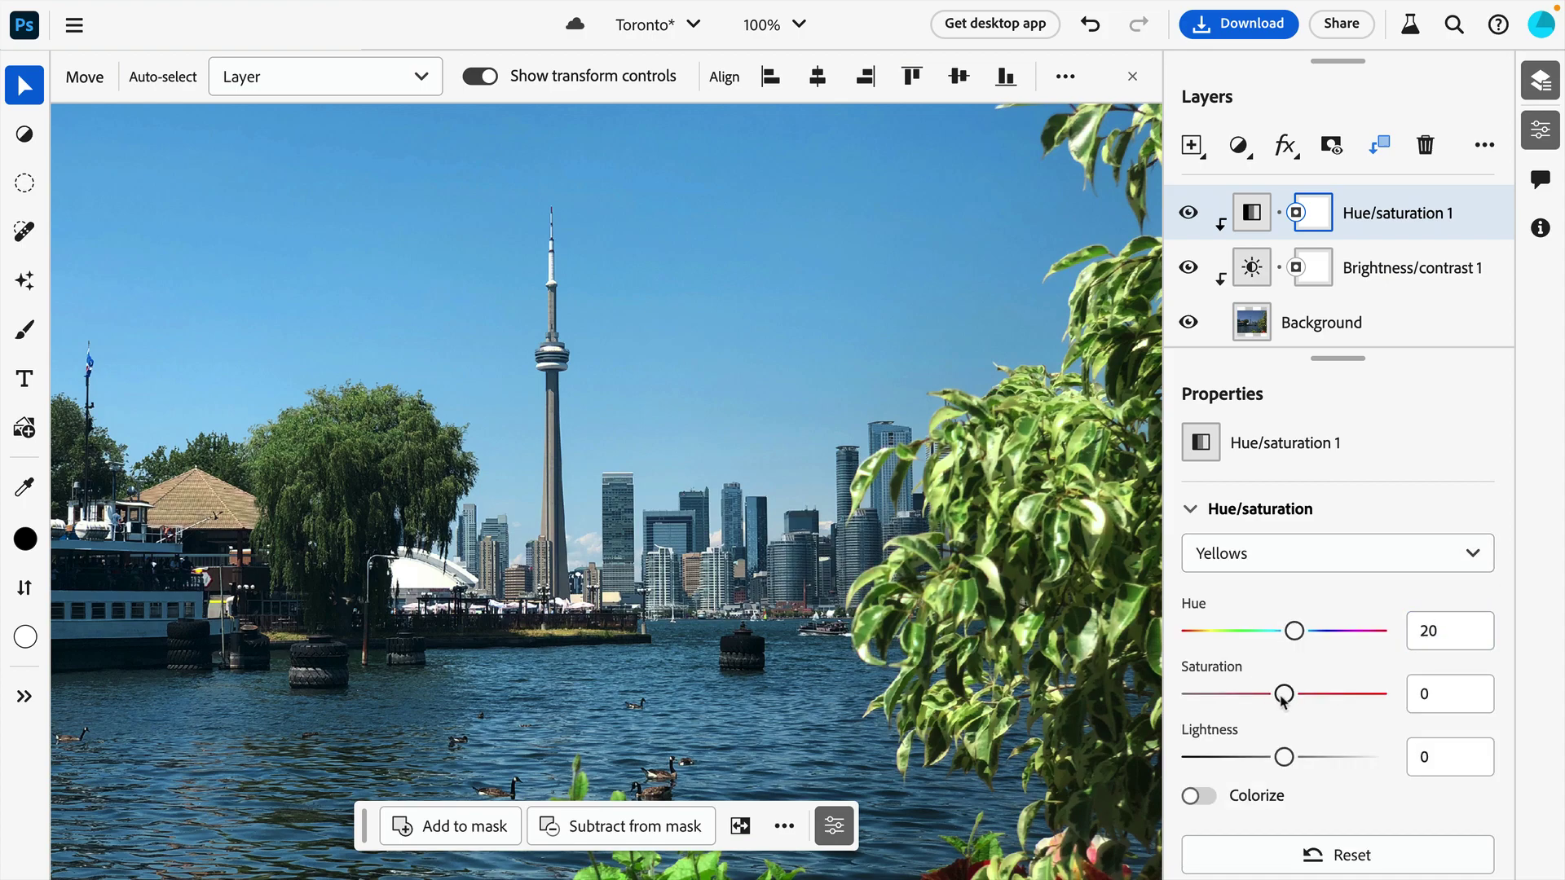
{"action": "left_click_drag", "start_coordinate": [1284, 693], "coordinate": [1319, 695]}
Set the Greens range to hue 33, saturation 7 and lightness -19.
{"action": "left_click", "coordinate": [1262, 557]}
{"action": "left_click", "coordinate": [1237, 724]}
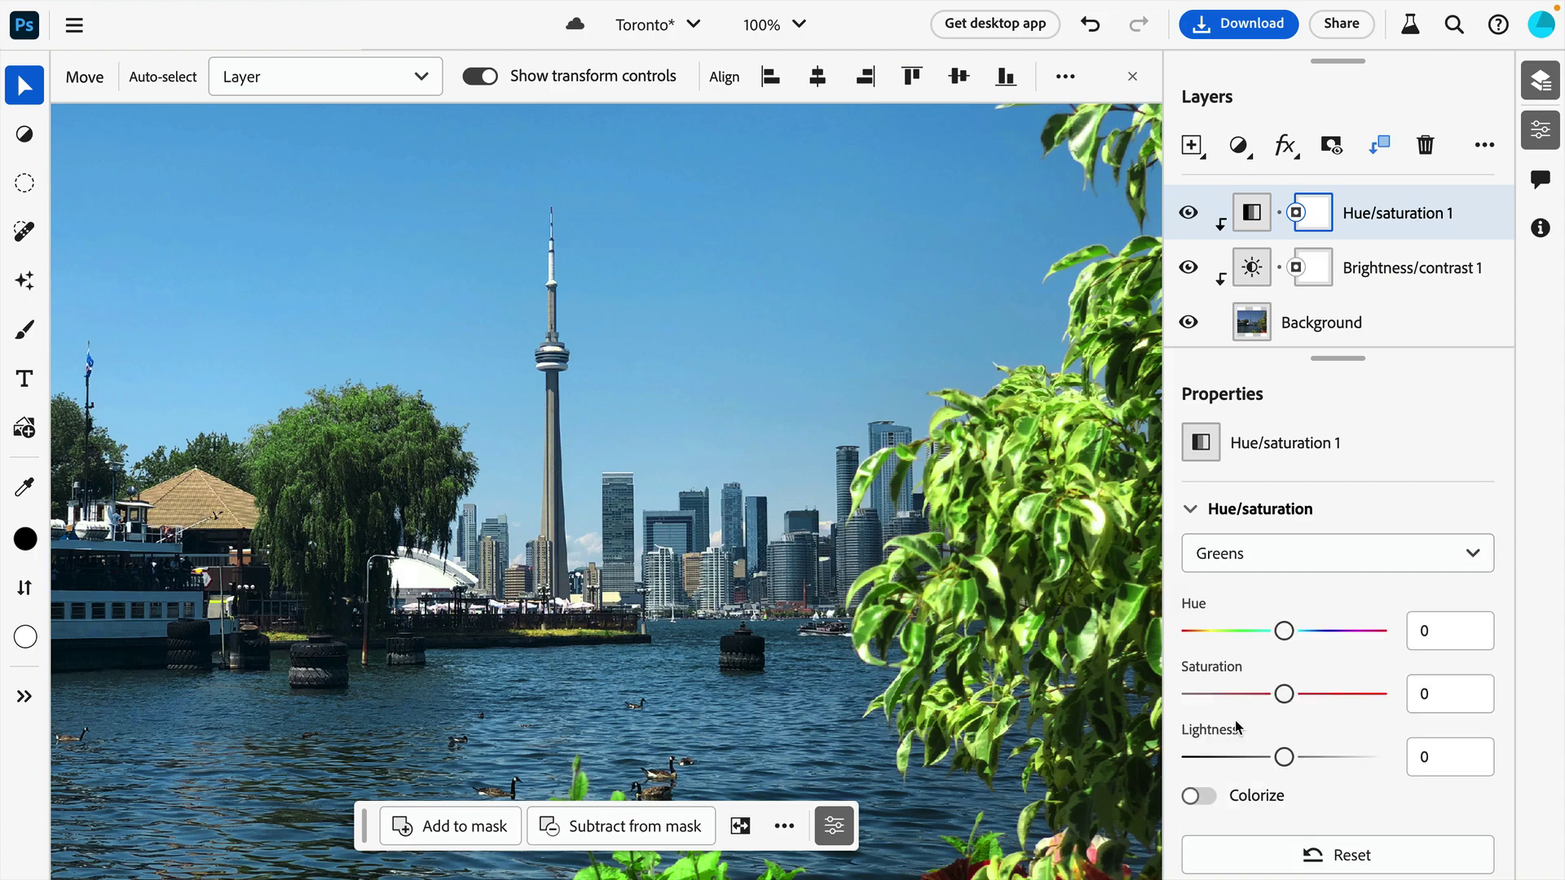
{"action": "left_click_drag", "start_coordinate": [1284, 633], "coordinate": [1300, 631]}
{"action": "left_click_drag", "start_coordinate": [1285, 693], "coordinate": [1290, 693]}
{"action": "left_click_drag", "start_coordinate": [1281, 756], "coordinate": [1267, 756]}
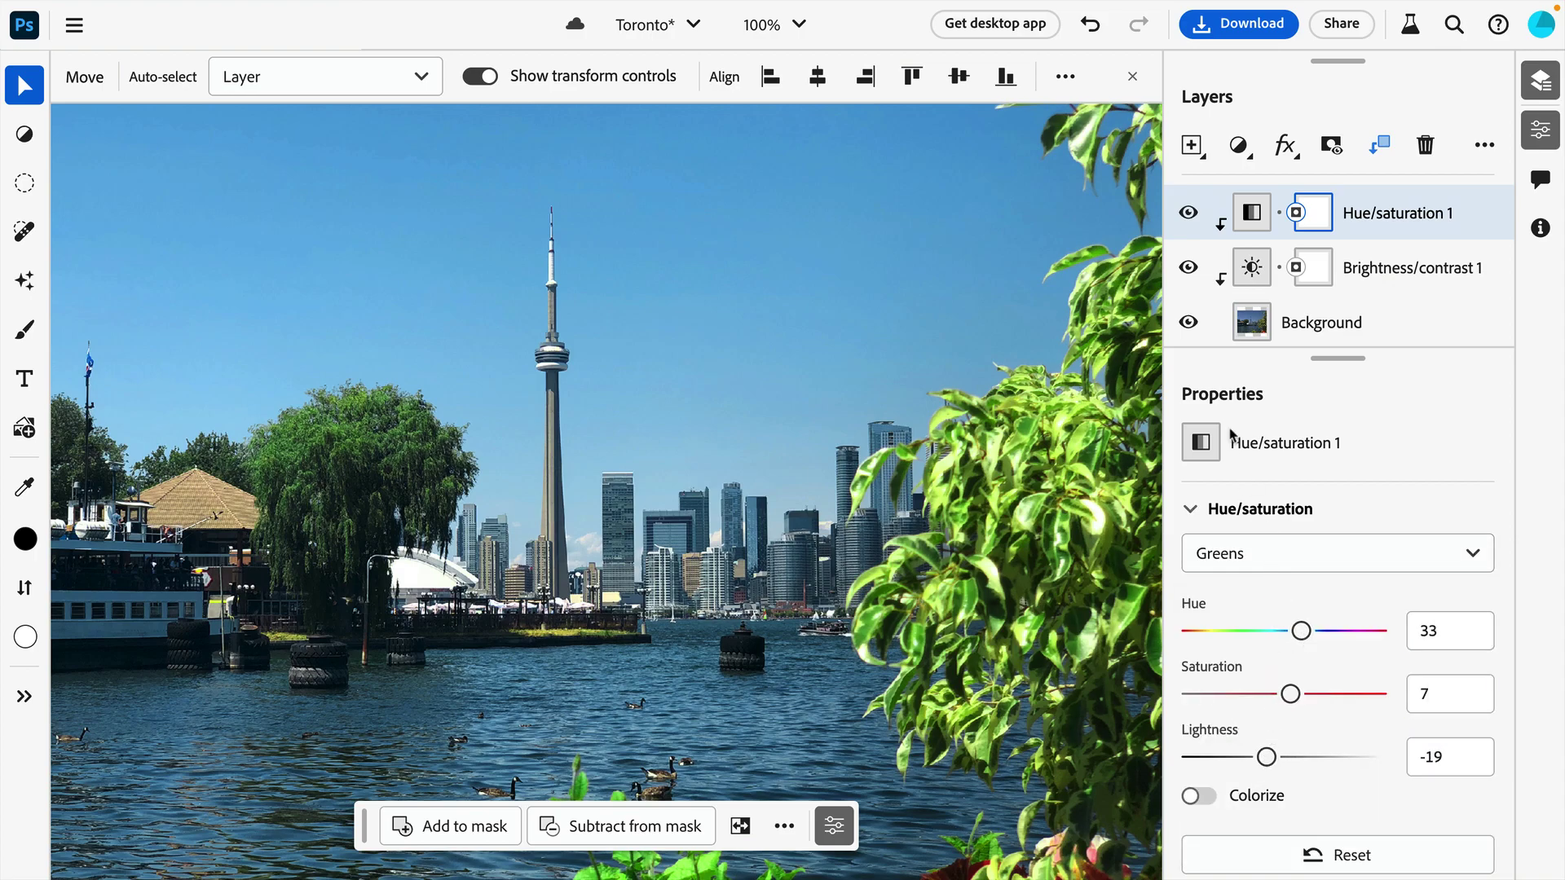
Hide both adjustment layers and show them again to compare before and after.
{"action": "left_click", "coordinate": [1189, 269]}
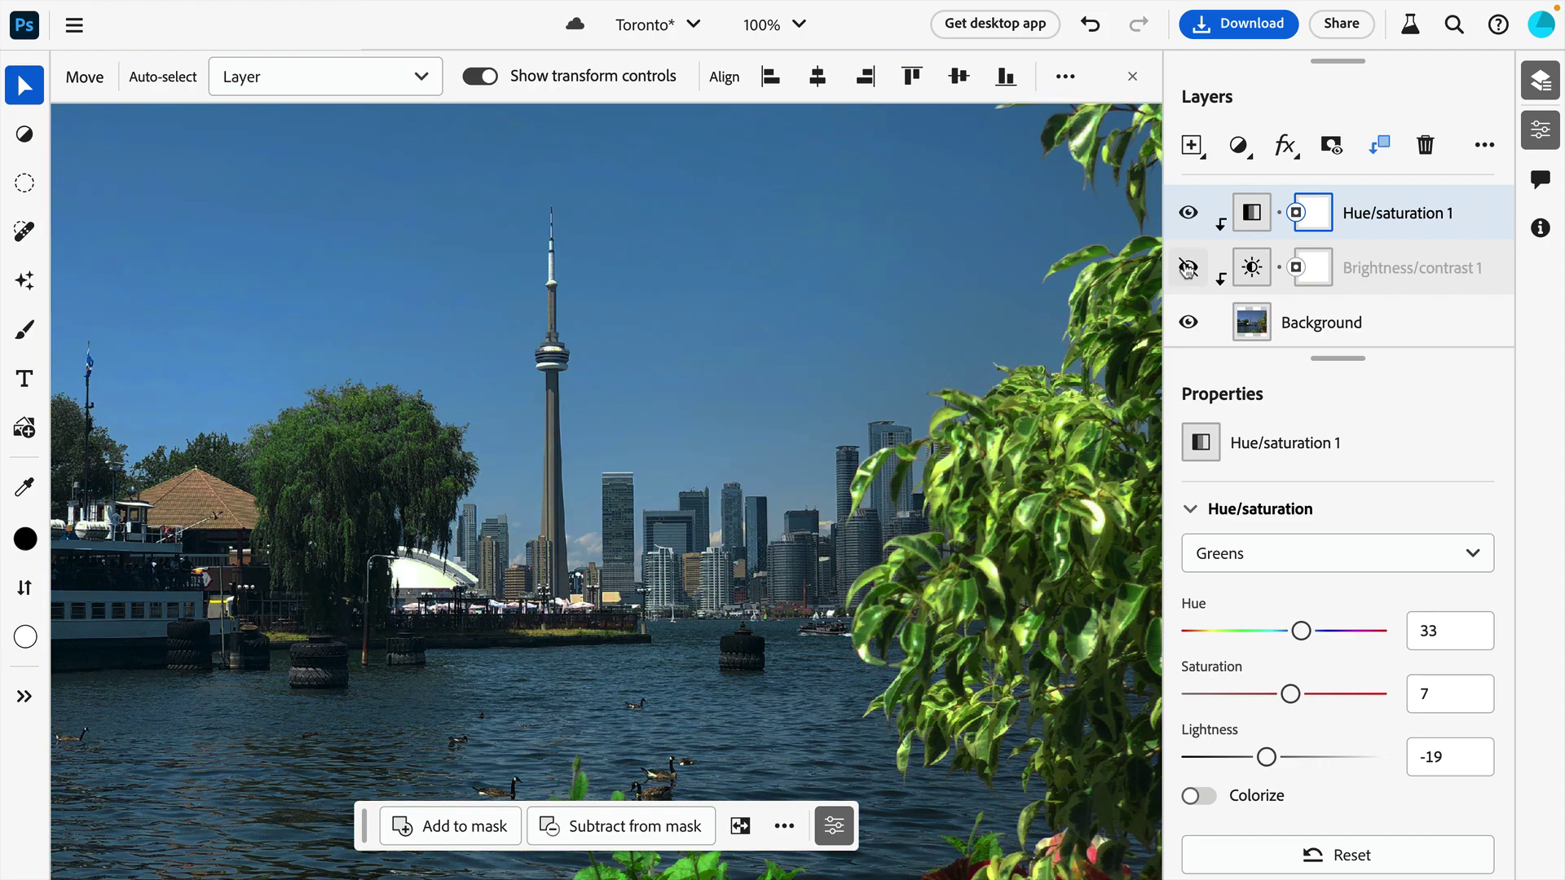
{"action": "left_click", "coordinate": [1188, 214]}
{"action": "left_click", "coordinate": [1188, 213]}
{"action": "left_click", "coordinate": [1188, 268]}
Lower the Yellows saturation to 18, then delete and restore the Hue/Saturation layer.
{"action": "left_click", "coordinate": [1351, 556]}
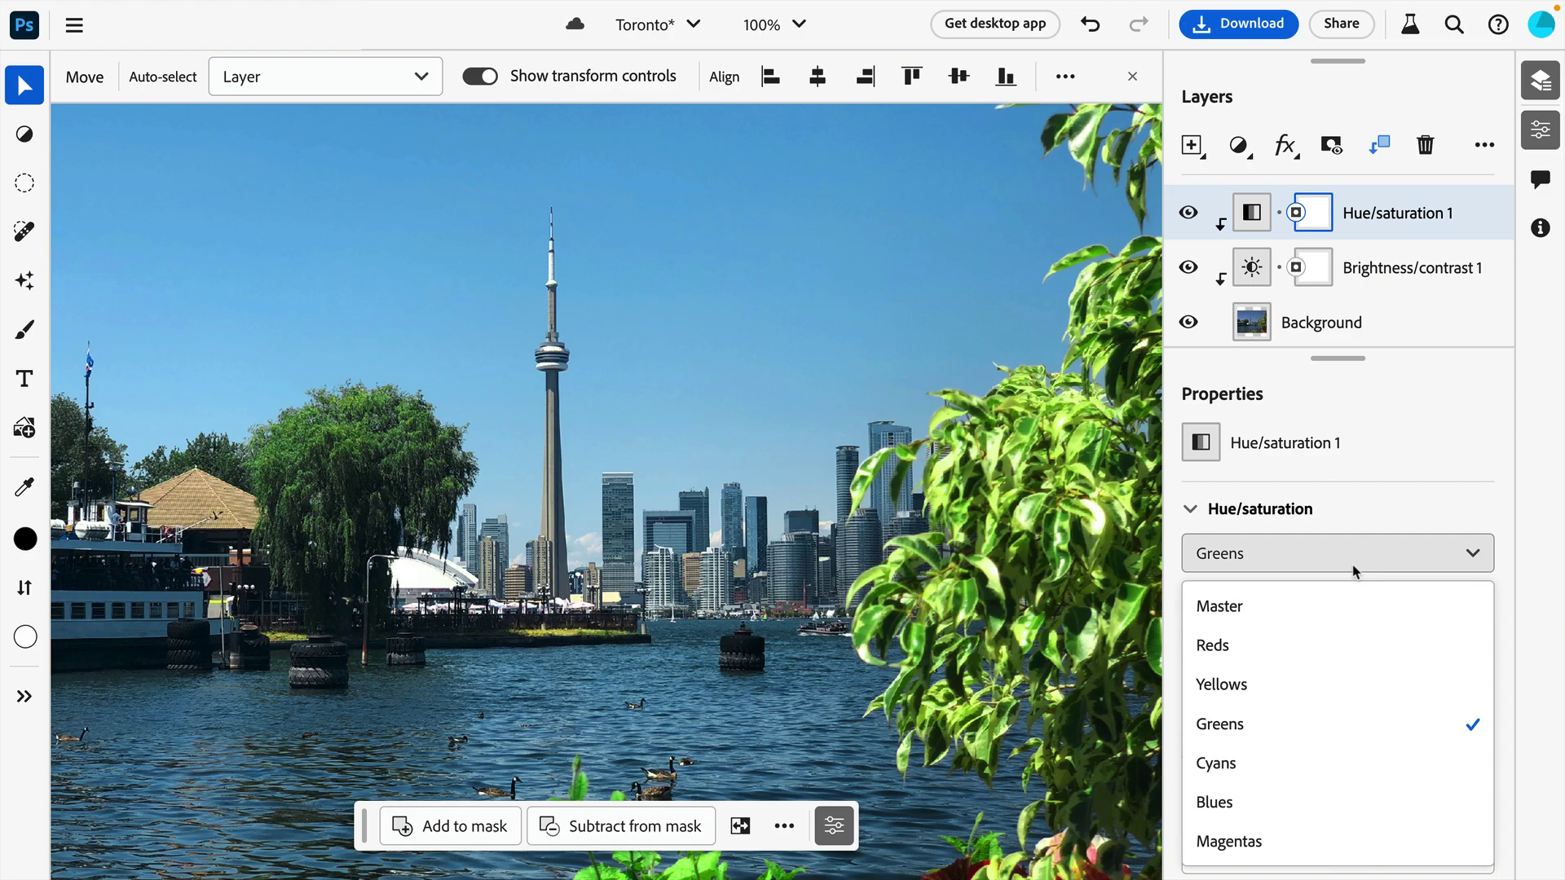
{"action": "left_click", "coordinate": [1321, 682]}
{"action": "left_click_drag", "start_coordinate": [1314, 693], "coordinate": [1301, 693]}
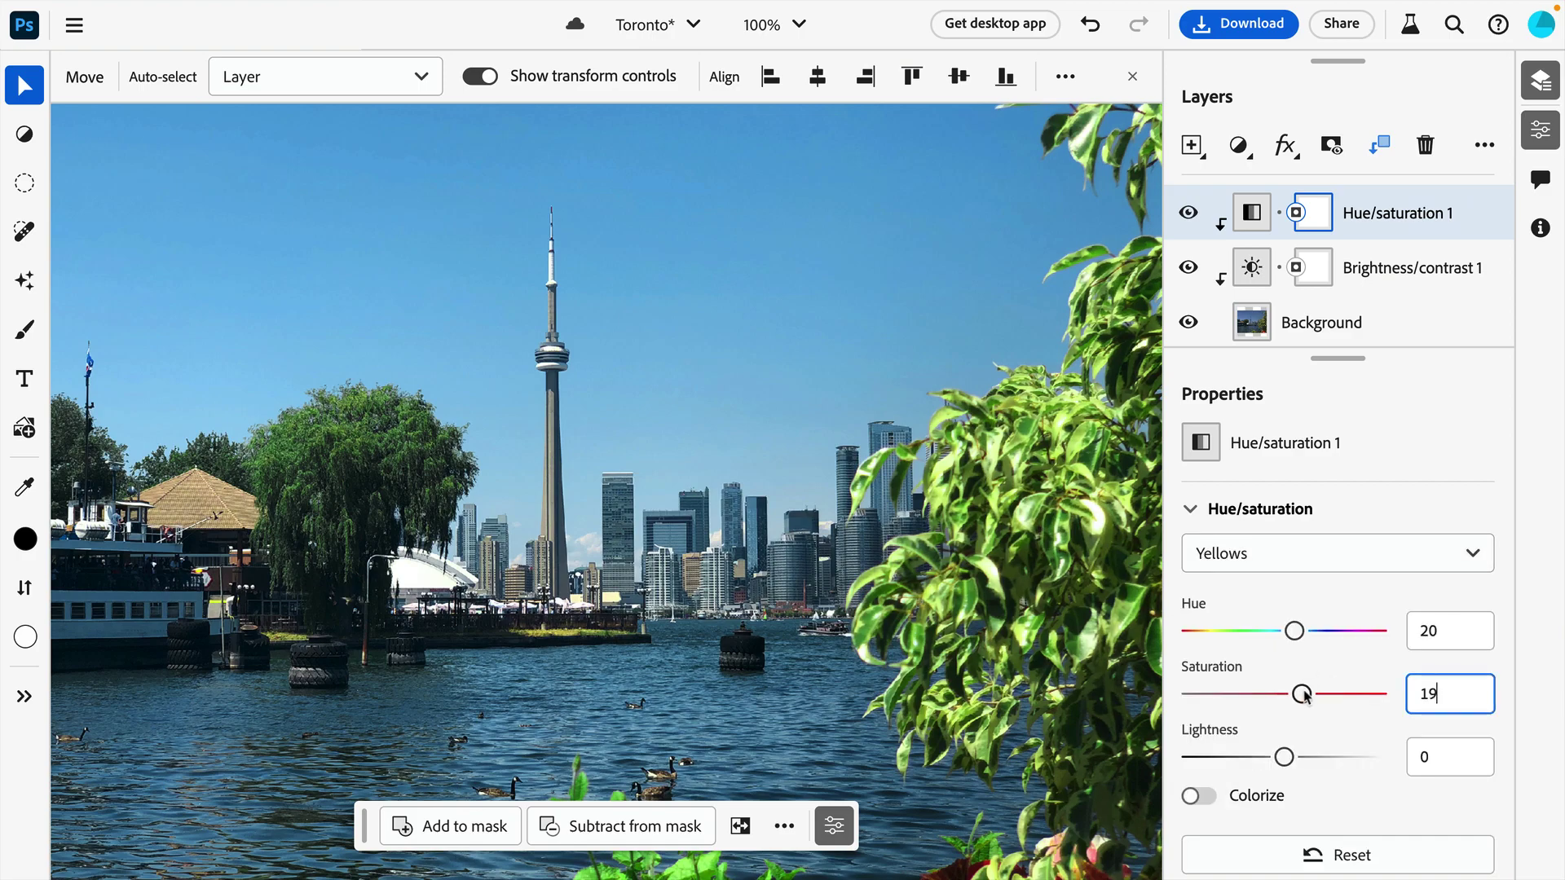
{"action": "left_click", "coordinate": [1426, 146]}
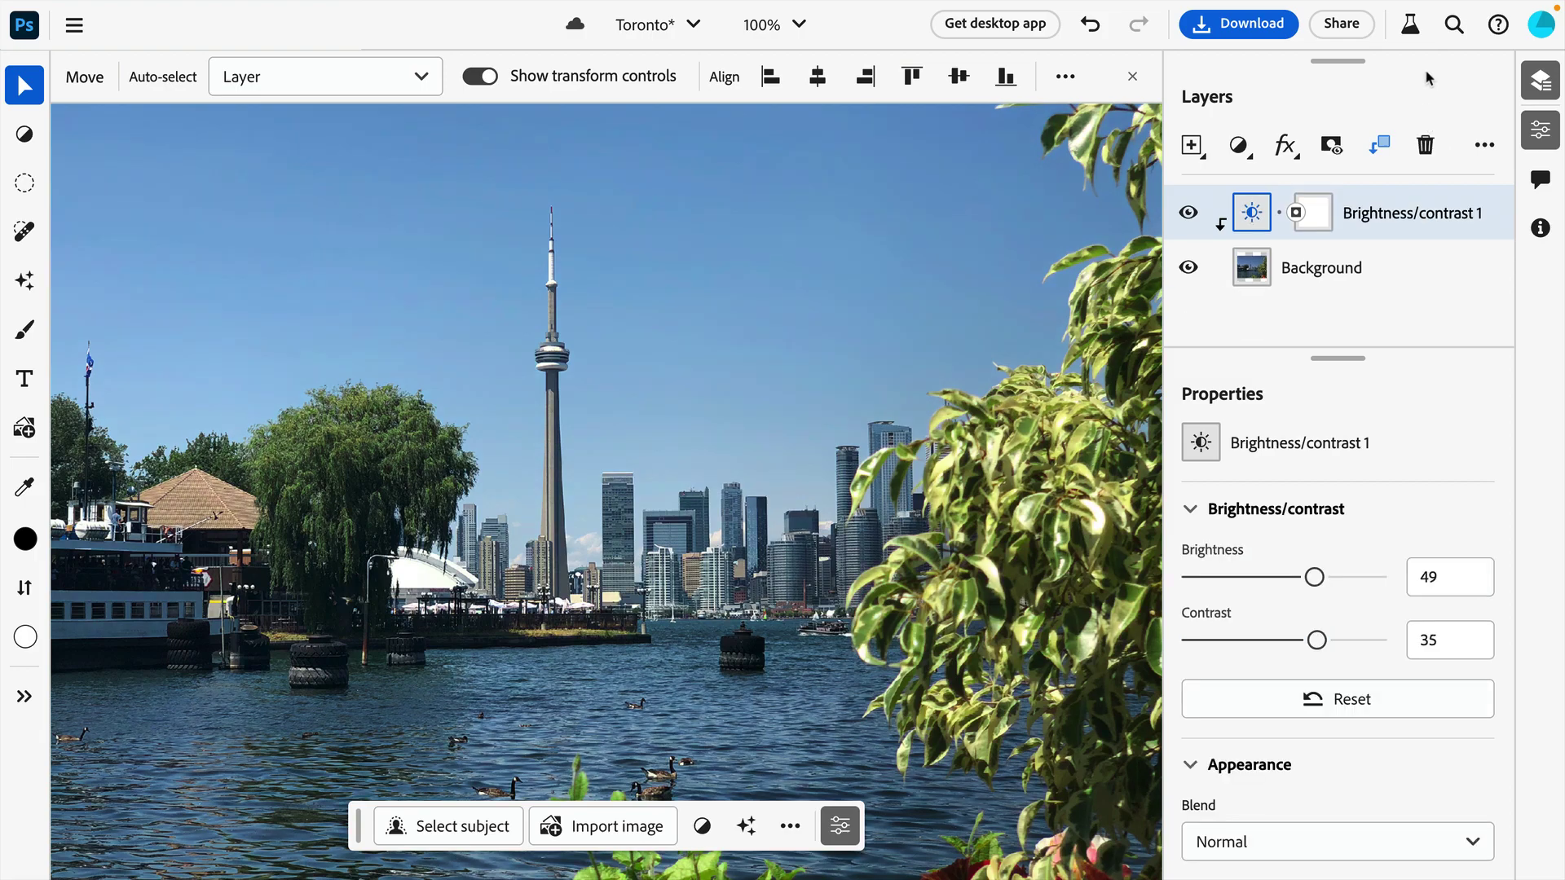
{"action": "key", "text": "ctrl+z"}
{"action": "key", "text": "ctrl+z"}
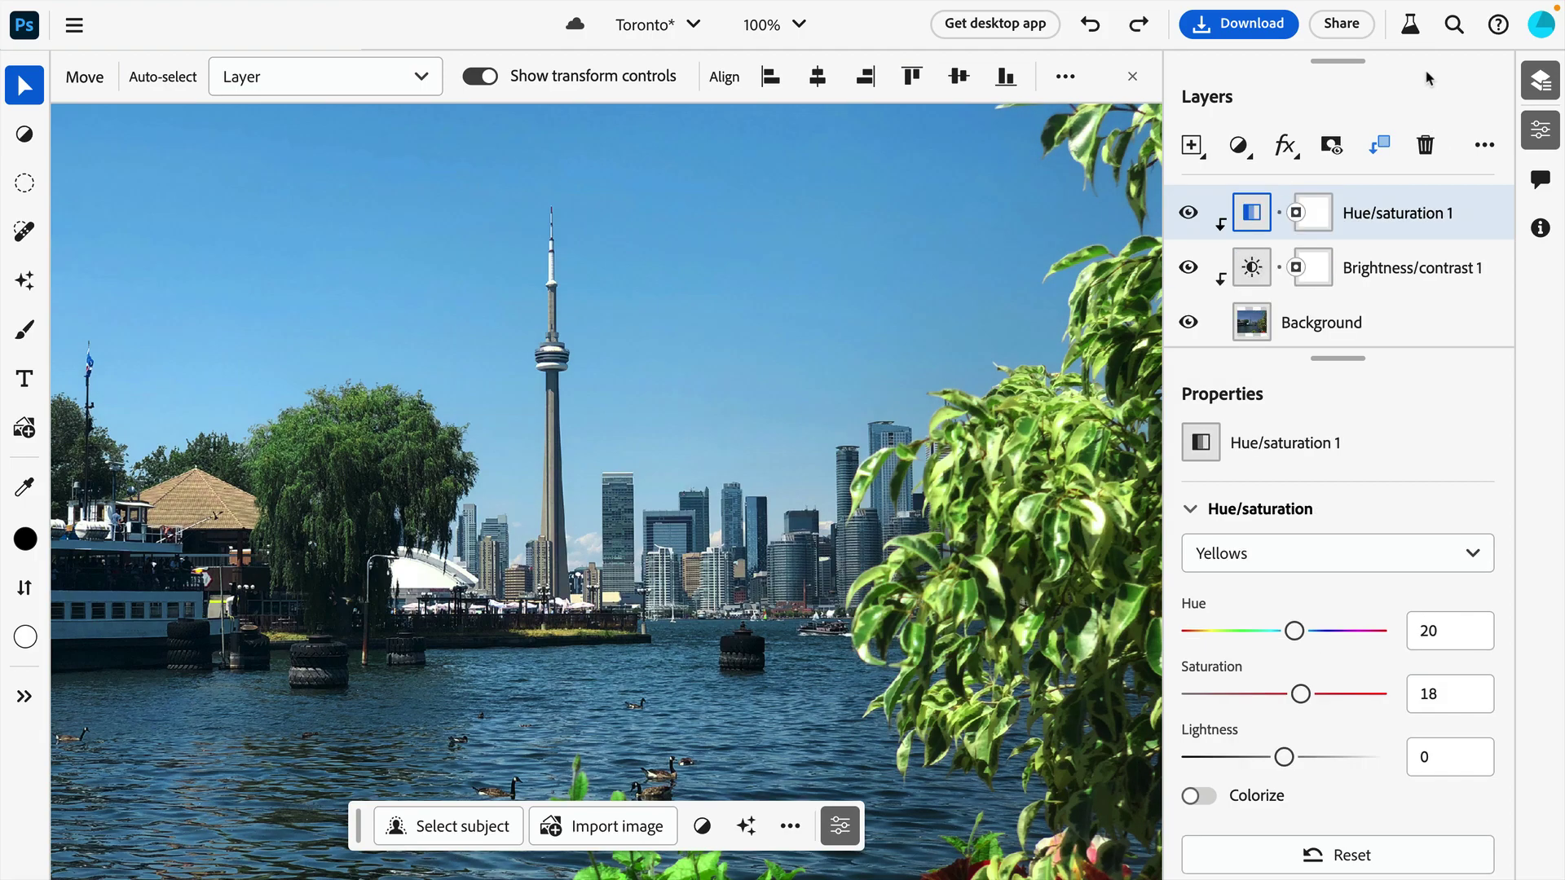